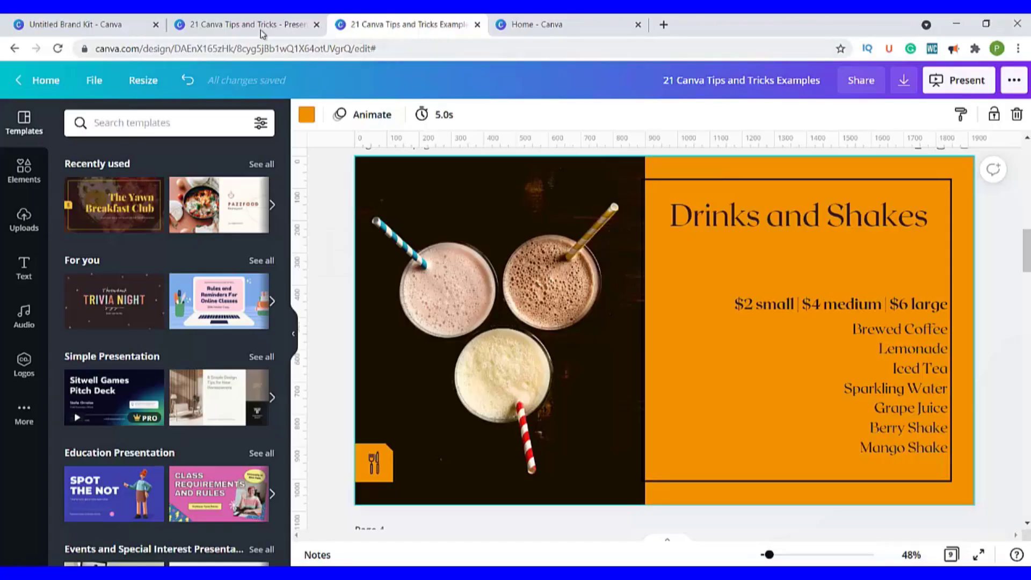
Upload the 'Best Brand Logo' image under Brand logos on the Brand Kit page.
left_click(96, 27)
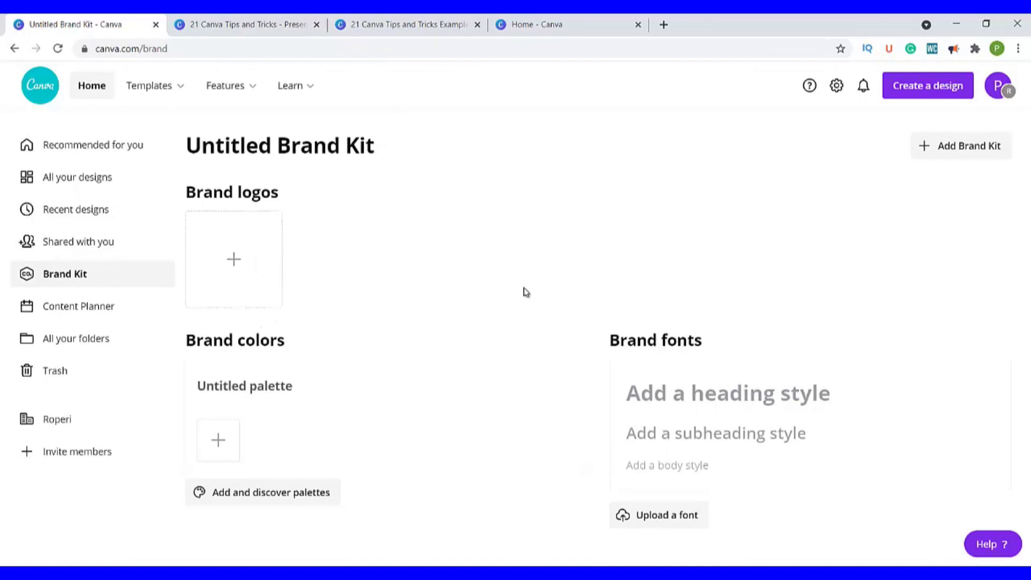
left_click(234, 264)
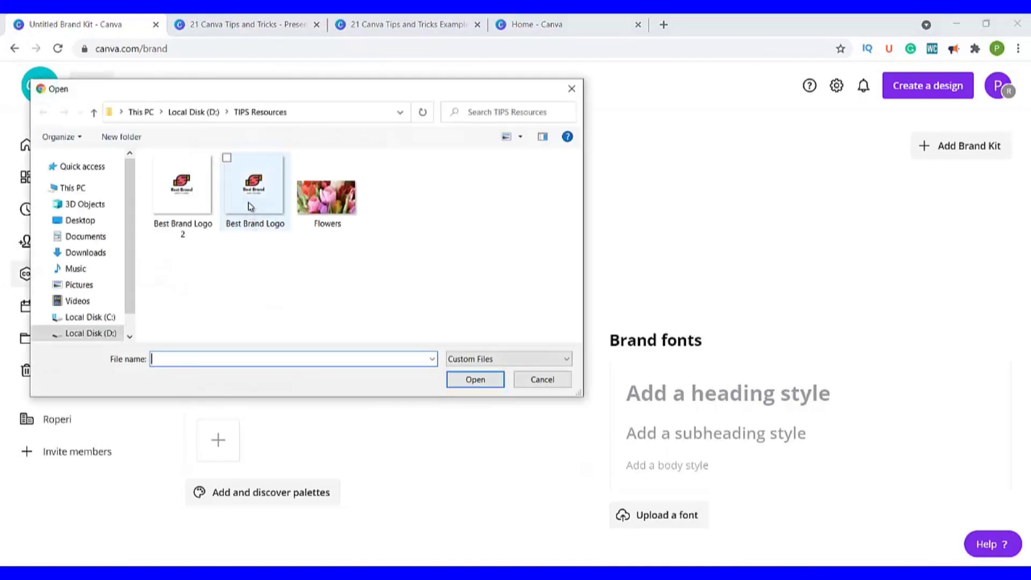
left_click(250, 191)
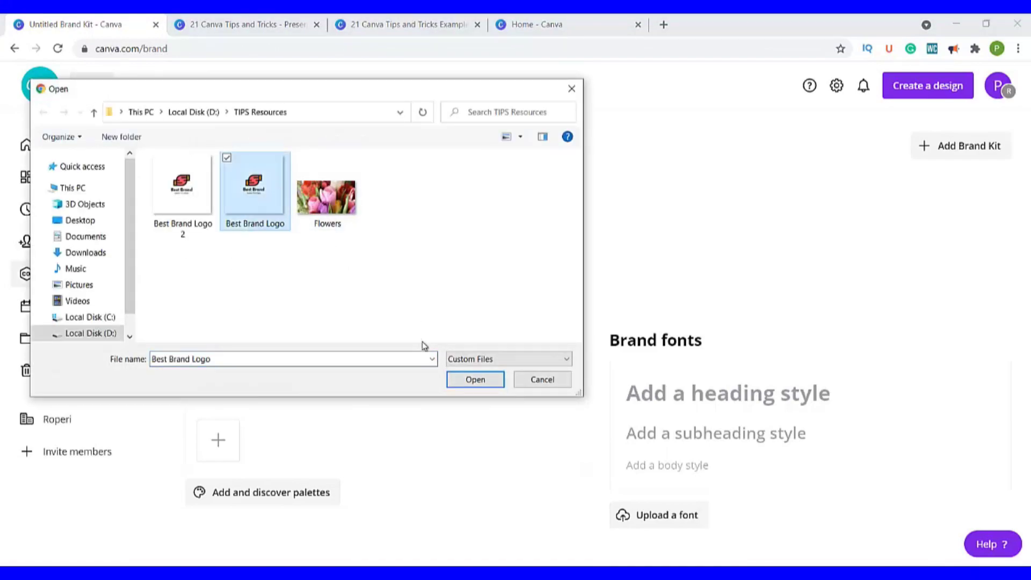
left_click(466, 381)
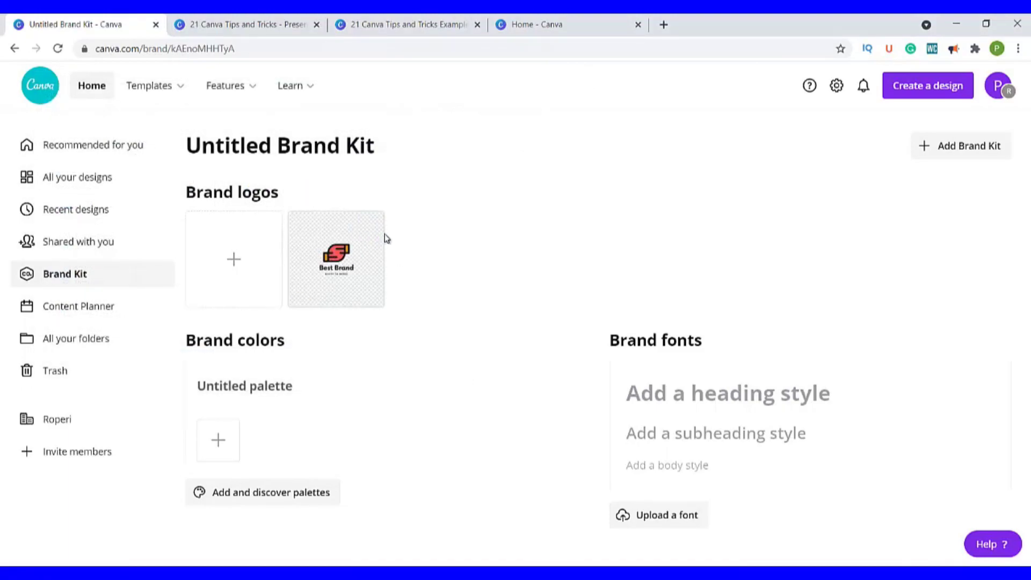
Pull the logo's red, brown and orange colours into the brand palette, removing black.
left_click(368, 230)
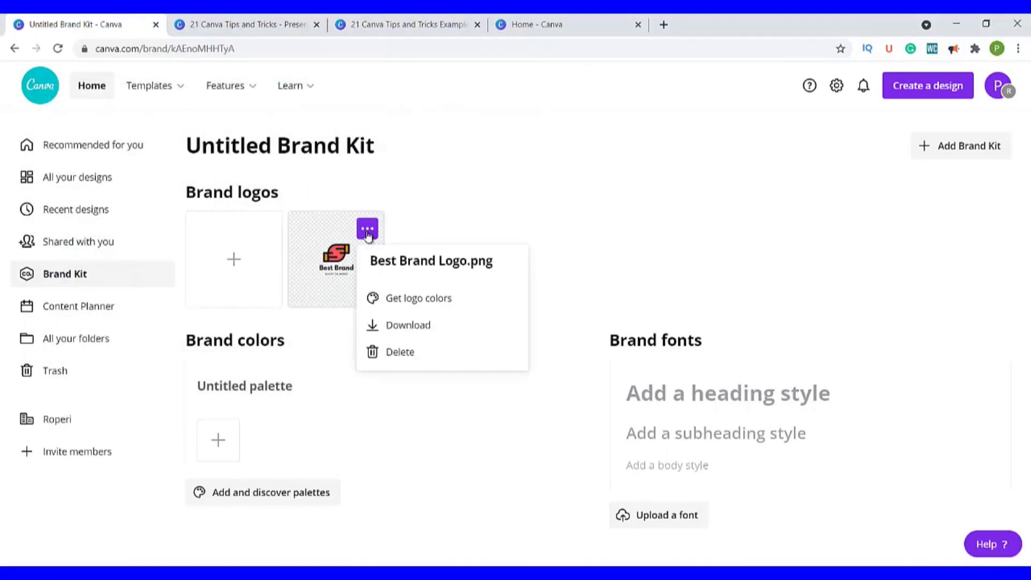
left_click(411, 301)
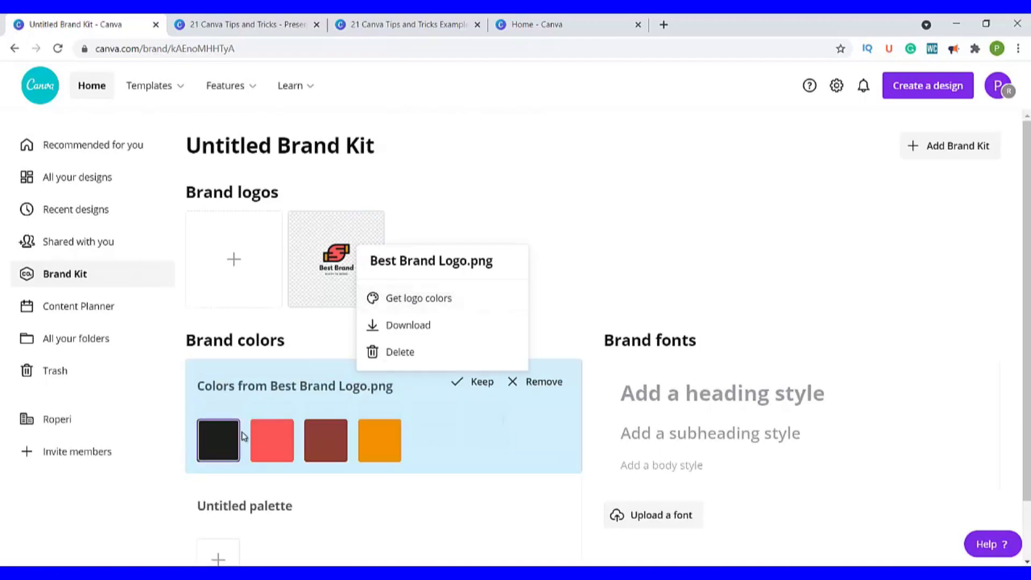
left_click(240, 419)
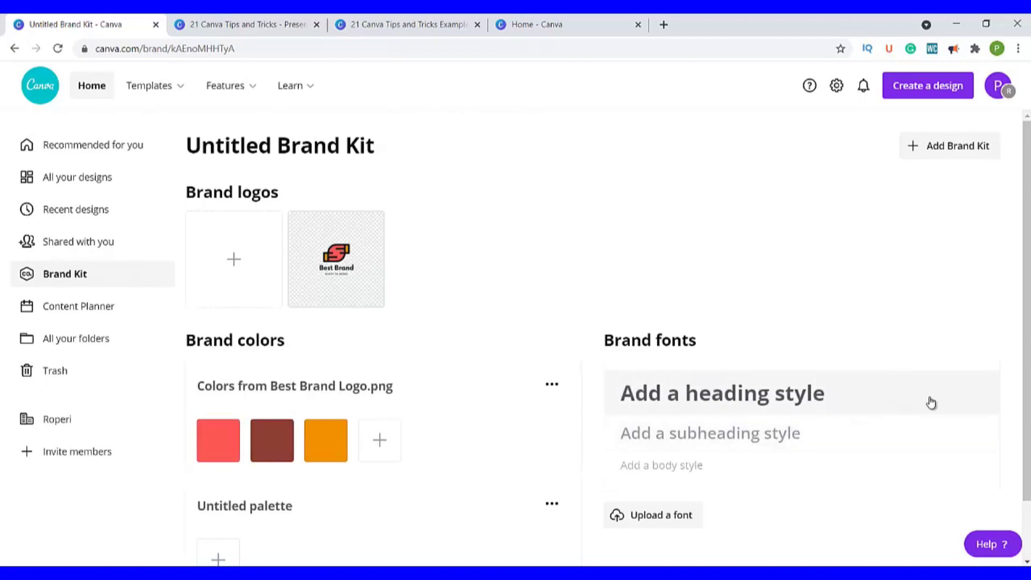
Set Libre Baskerville headings and Bodoni FLF body font, and rename the kit 'Best Brand'.
left_click(972, 392)
left_click(782, 347)
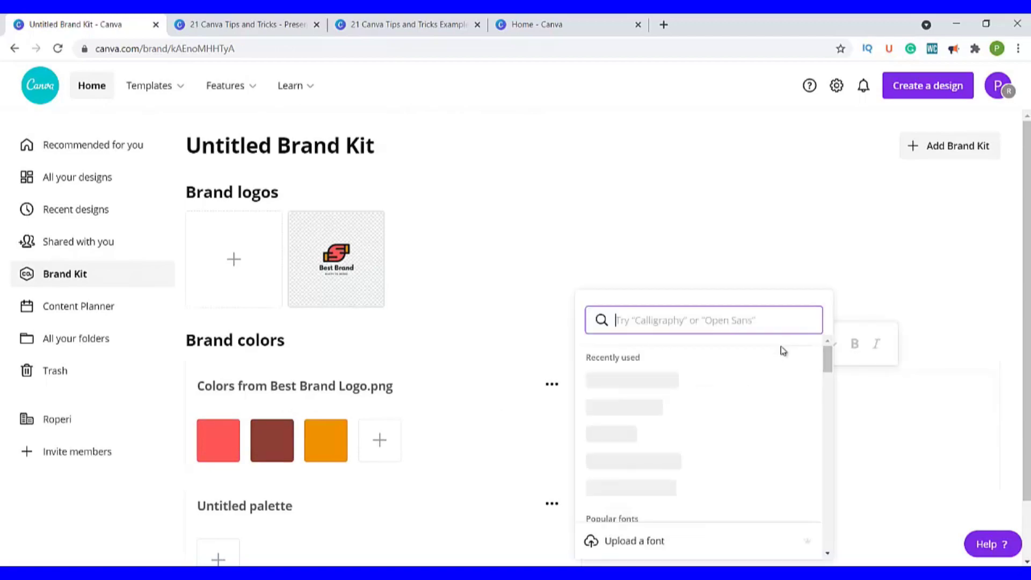
left_click(671, 379)
left_click(698, 421)
left_click(698, 439)
left_click(643, 325)
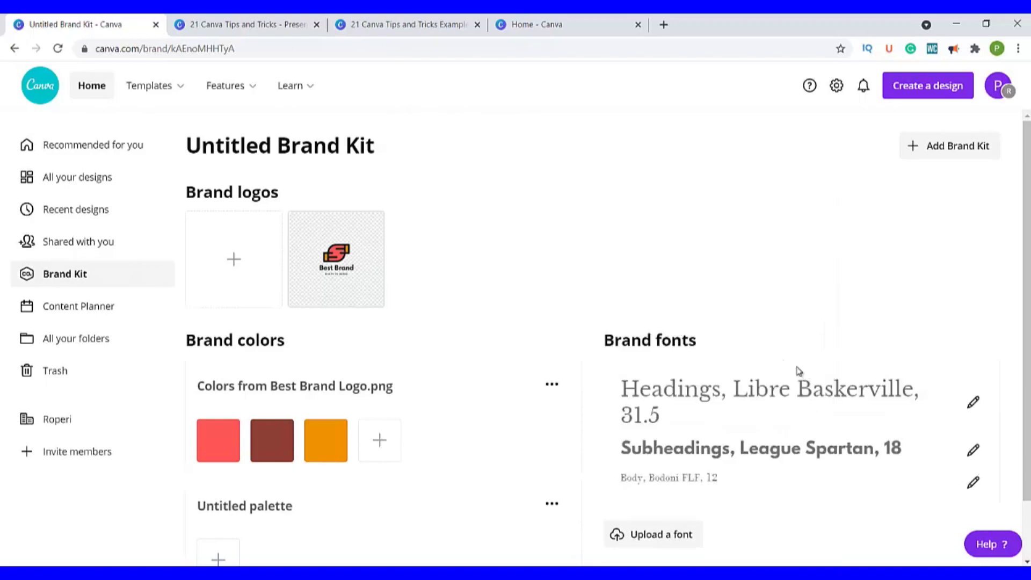
left_click(285, 147)
type("Best Brand")
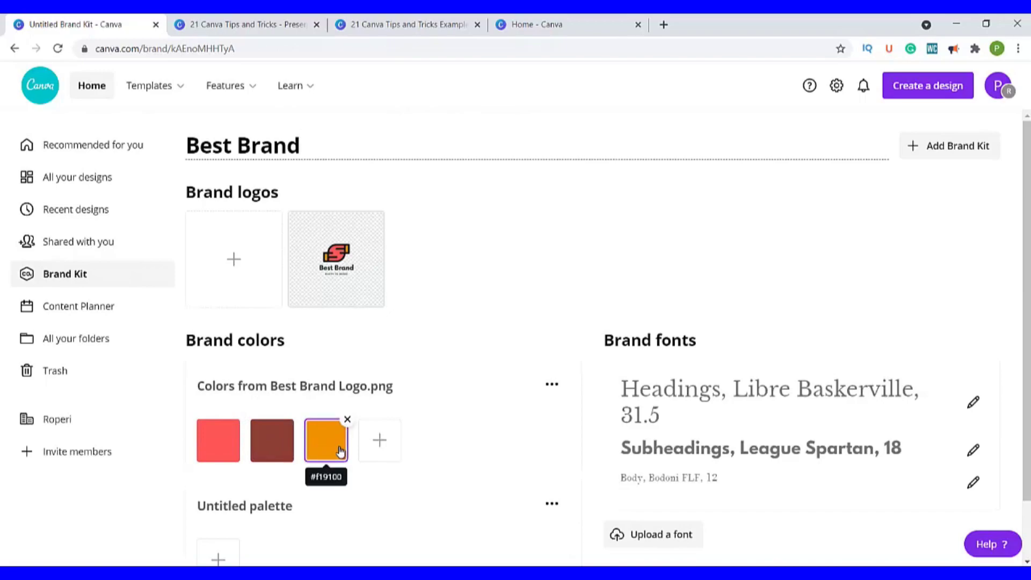
Recolour the drinks menu's orange background to the logo's coral red.
left_click(411, 25)
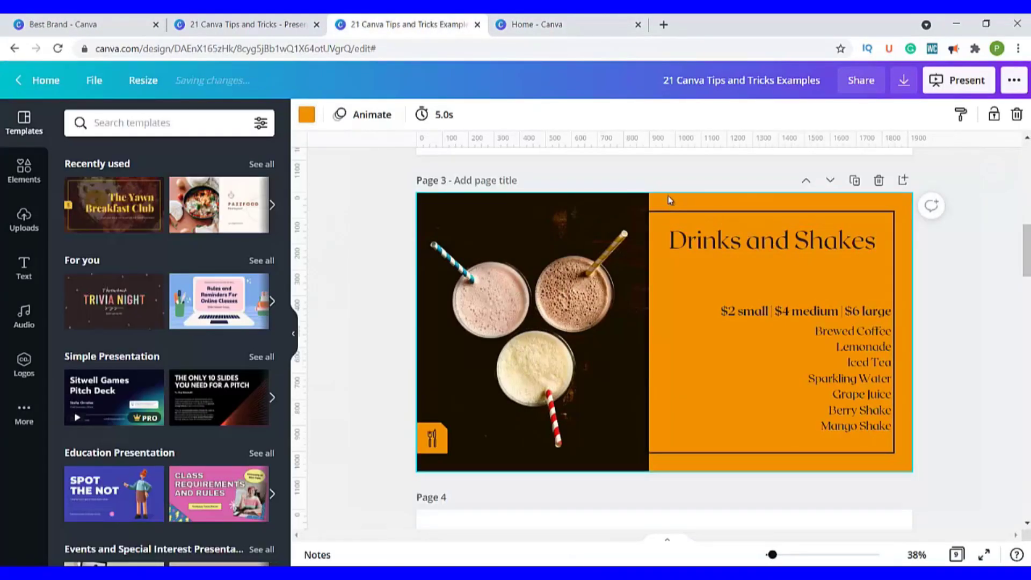
left_click(306, 114)
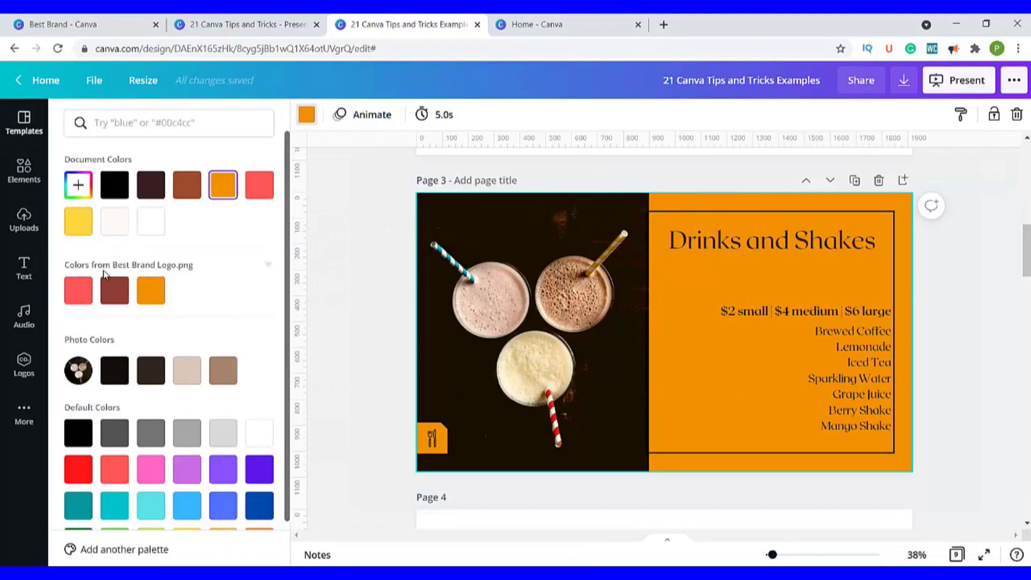
left_click(78, 290)
Select the Drinks and Shakes heading and browse the font list.
left_click(765, 245)
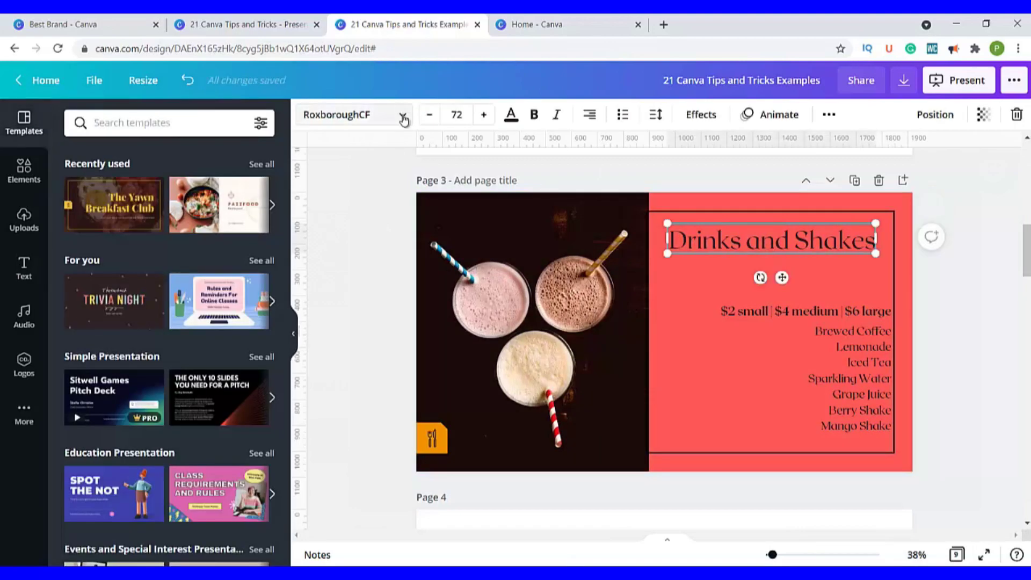
left_click(400, 115)
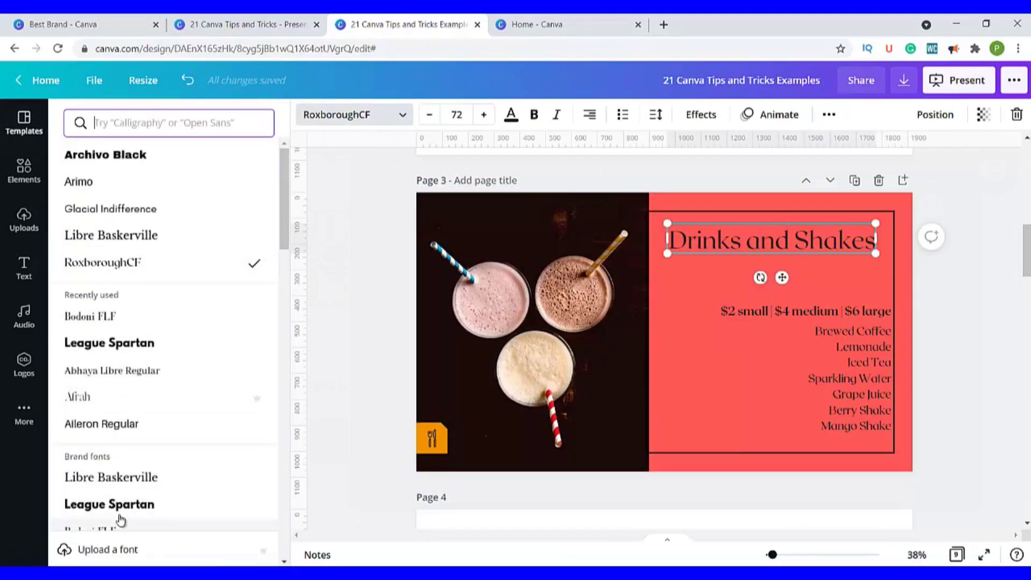
scroll(94, 349, "down", 3)
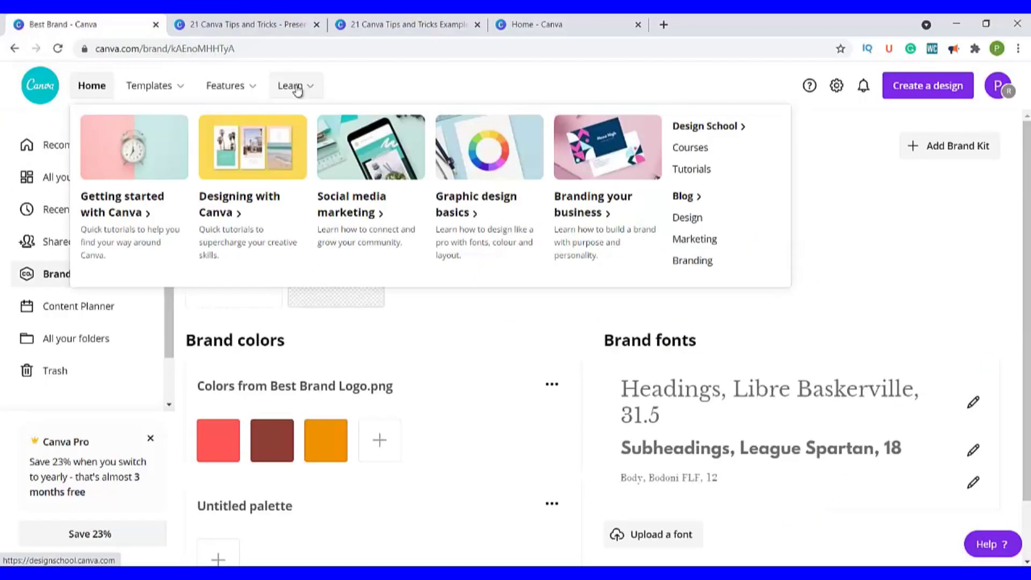
Go from Design School through the Colors resources page to the Color palette generator.
left_click(297, 89)
scroll(510, 312, "down", 8)
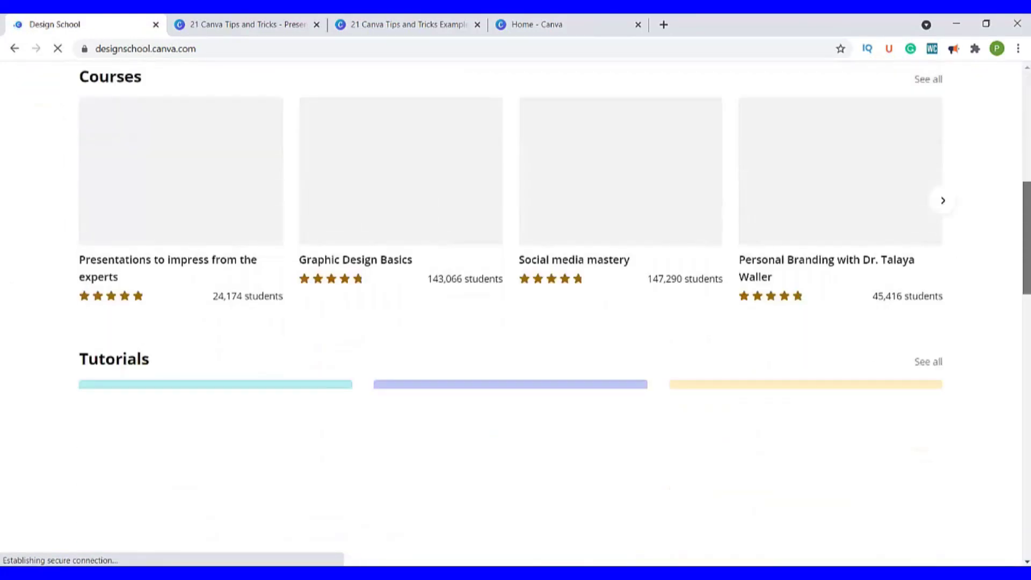
scroll(510, 311, "down", 15)
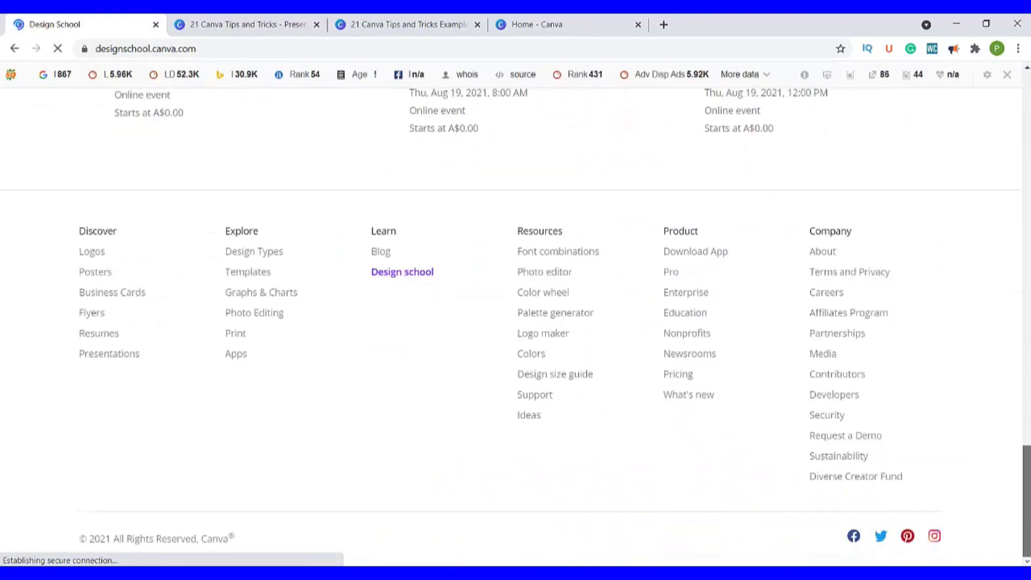
left_click(532, 354)
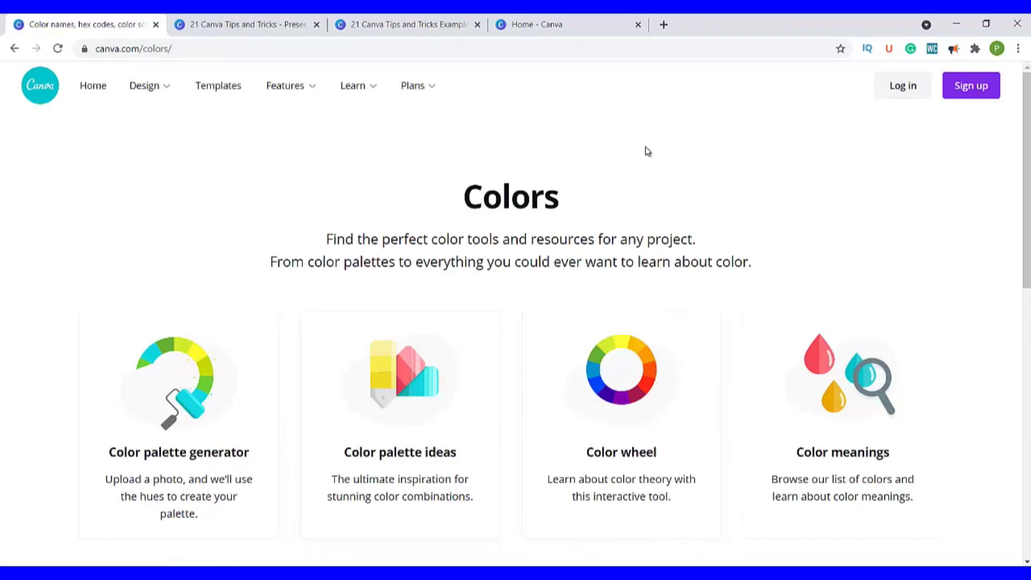
left_click(203, 416)
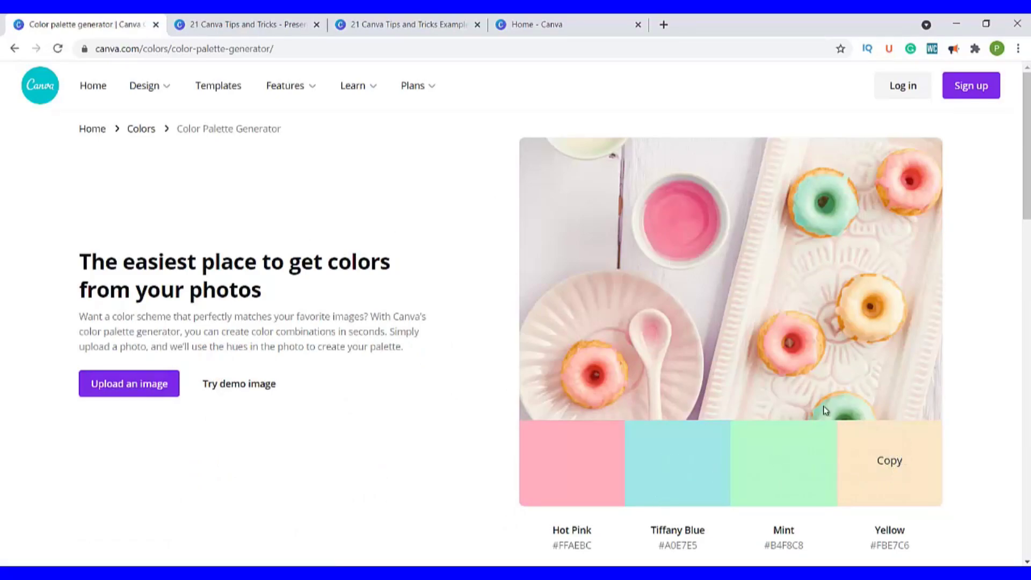
Generate a Matrix, Deep Oak, Moon Mist and Kobi palette from the Flowers photo, then go home.
left_click(251, 385)
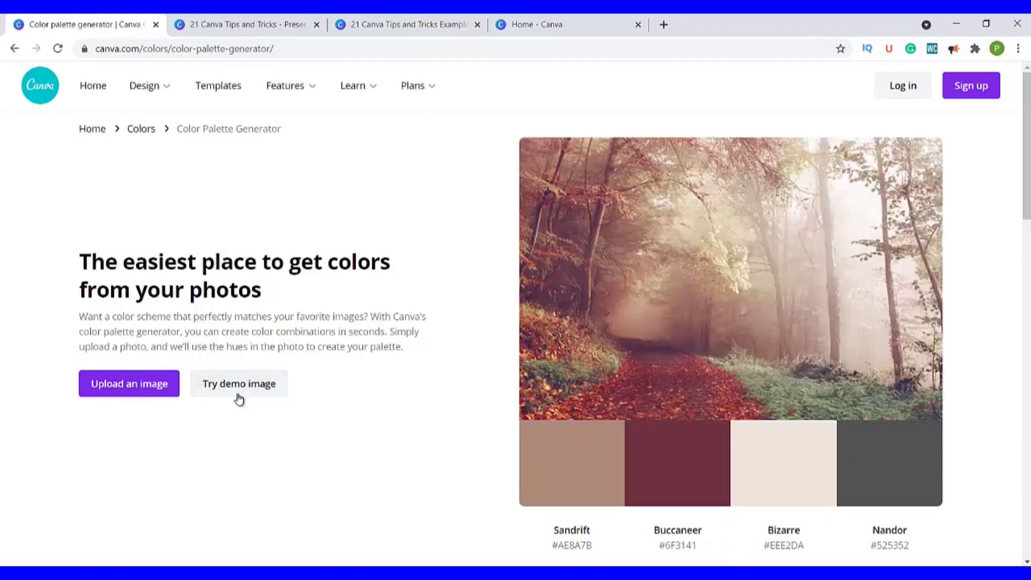
left_click(238, 394)
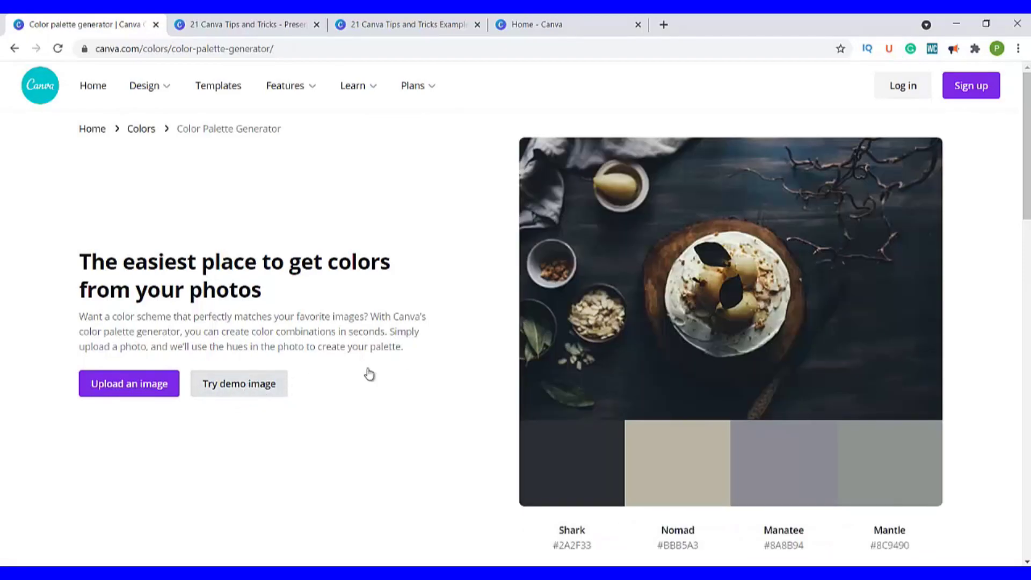
left_click(116, 391)
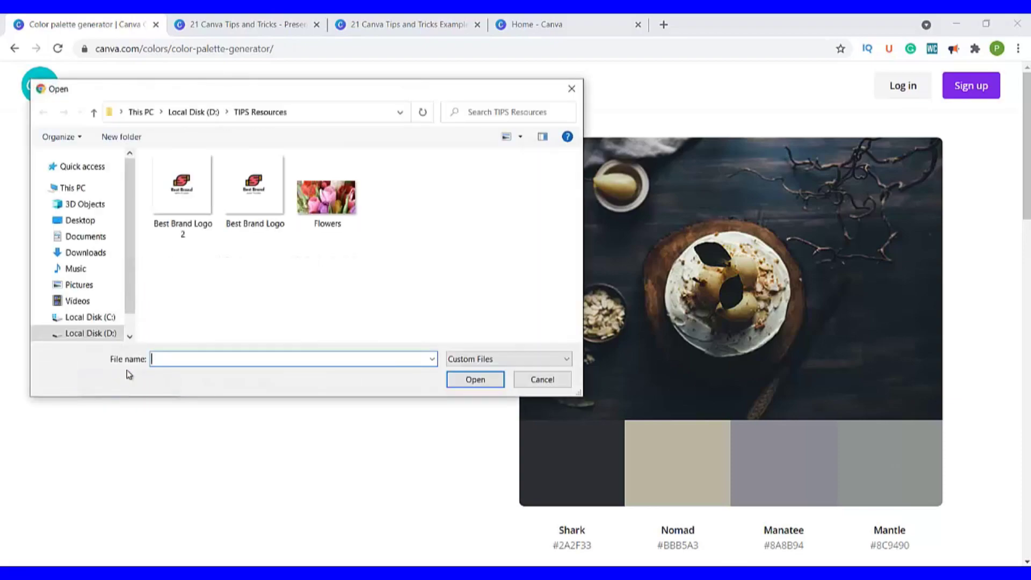
left_click(325, 201)
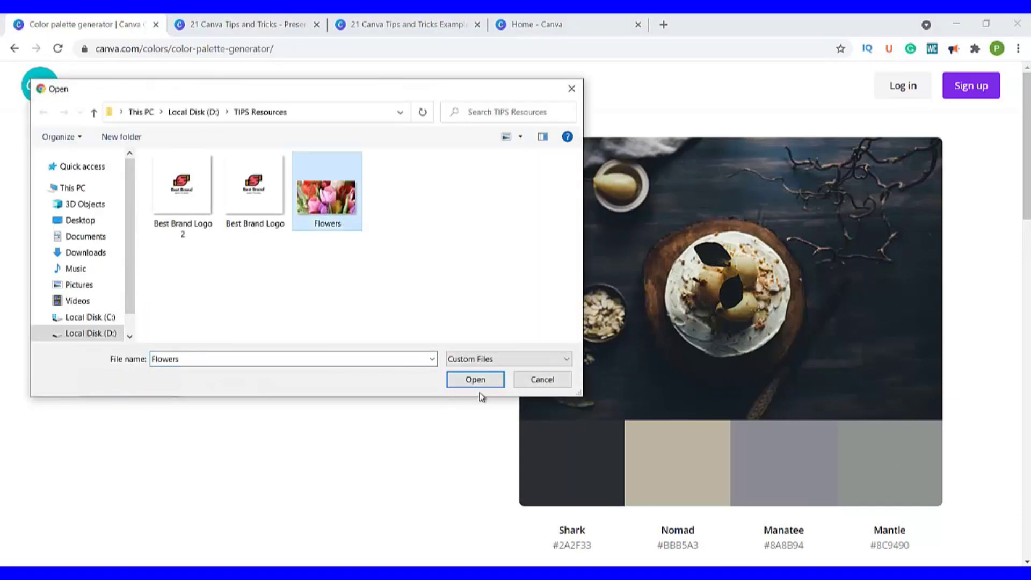
left_click(465, 380)
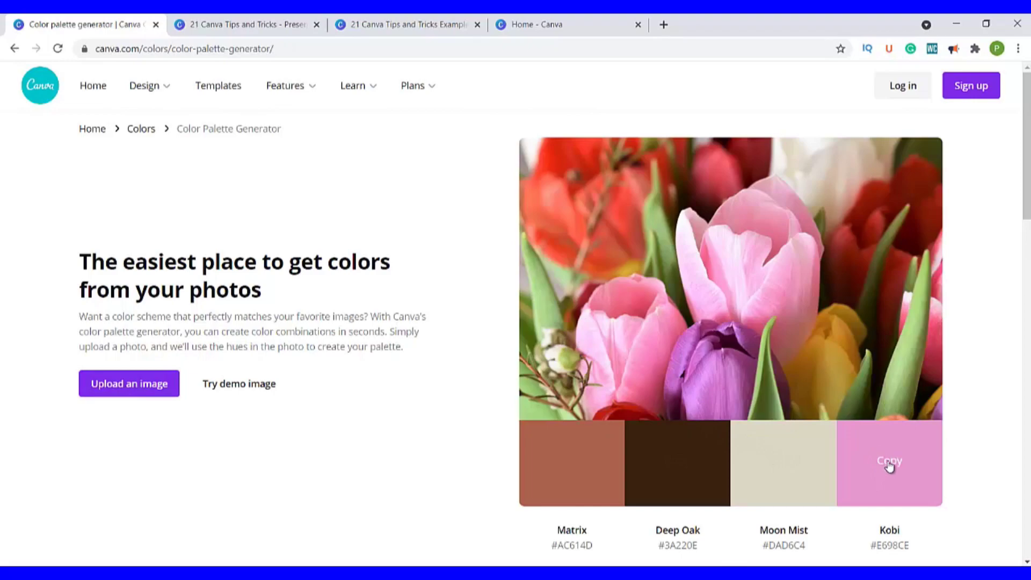
left_click(92, 91)
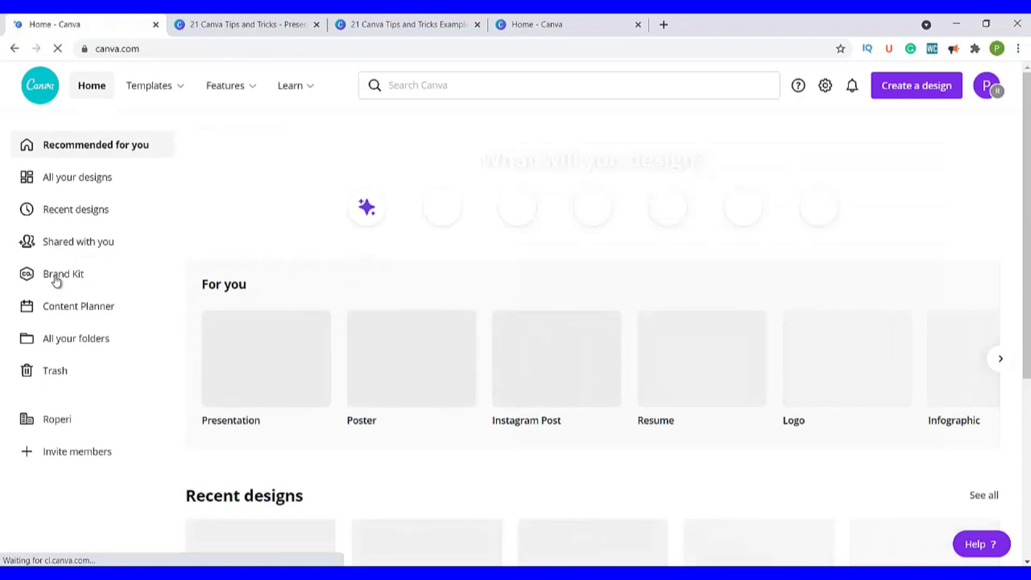
Add pink #E698CE to the Best Brand kit's logo colours.
left_click(57, 279)
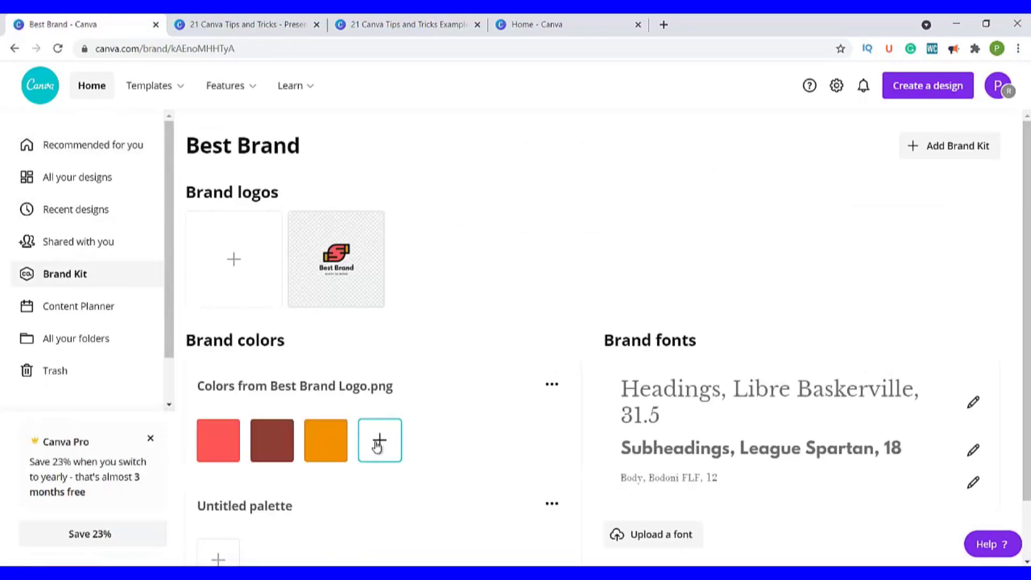
left_click(379, 440)
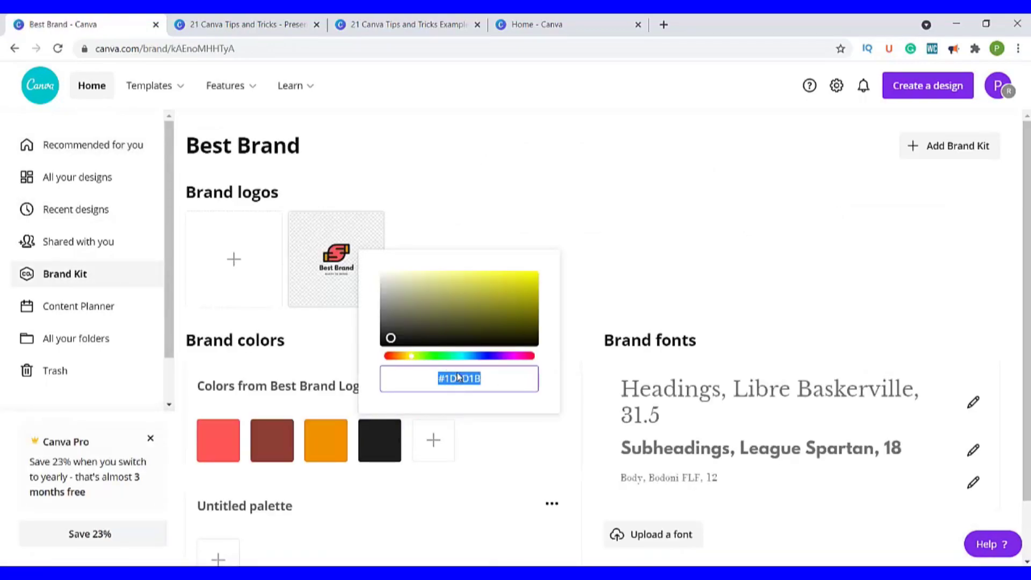
type("#E698CE")
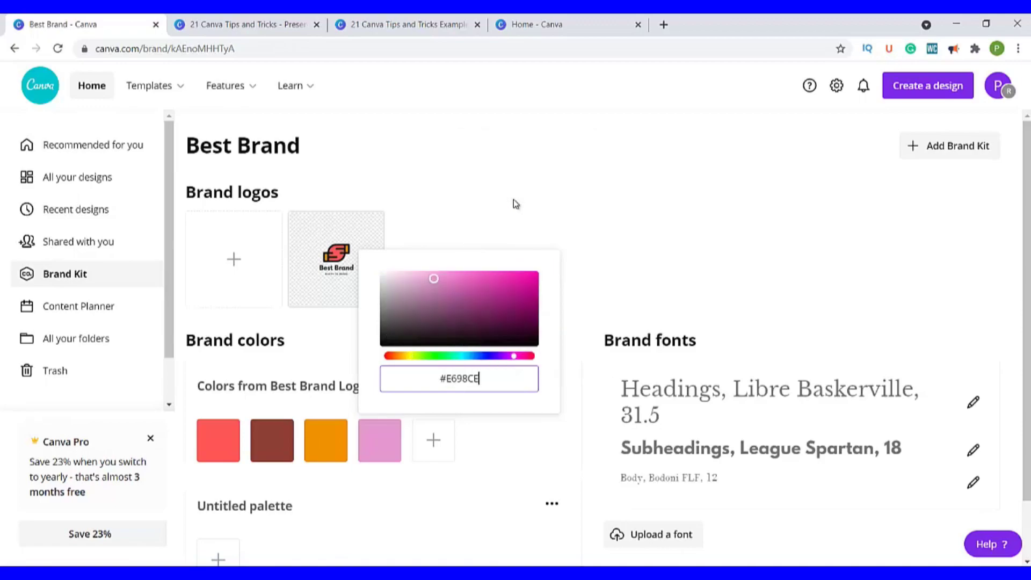
left_click(498, 442)
Reload the Brand Kit page and return to the 21 Canva Tips and Tricks Examples design.
left_click(246, 46)
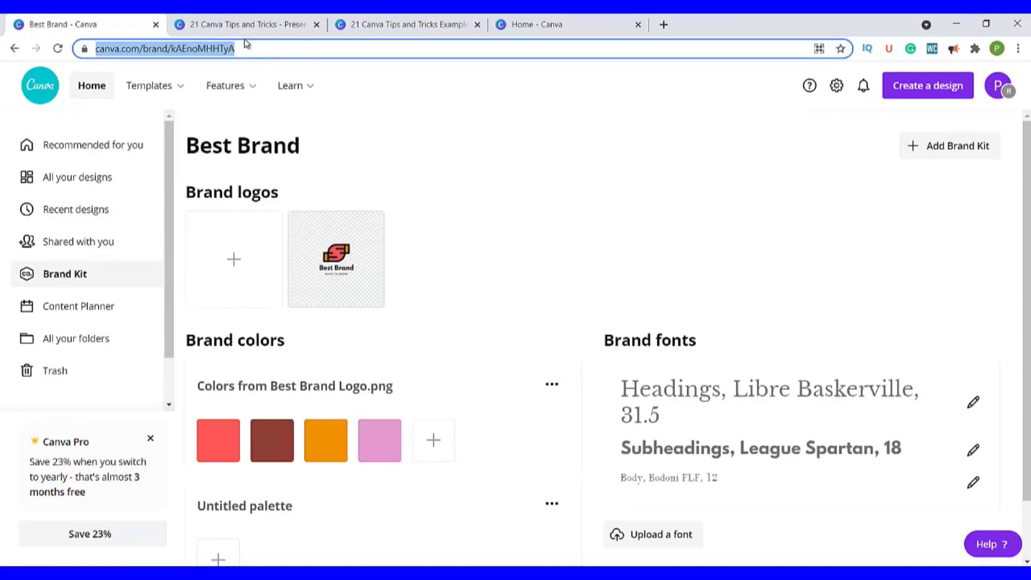
key("Return")
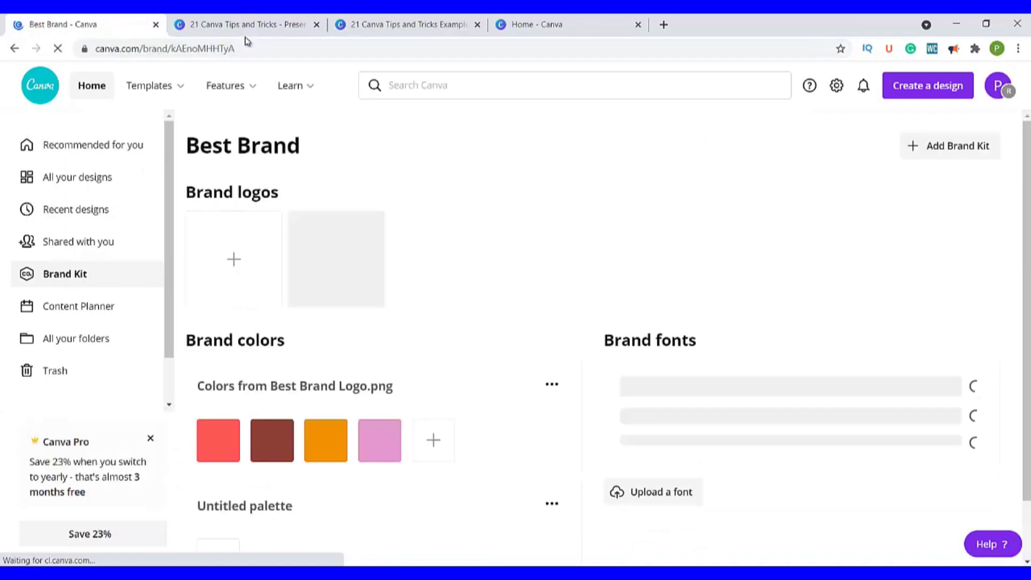
left_click(416, 24)
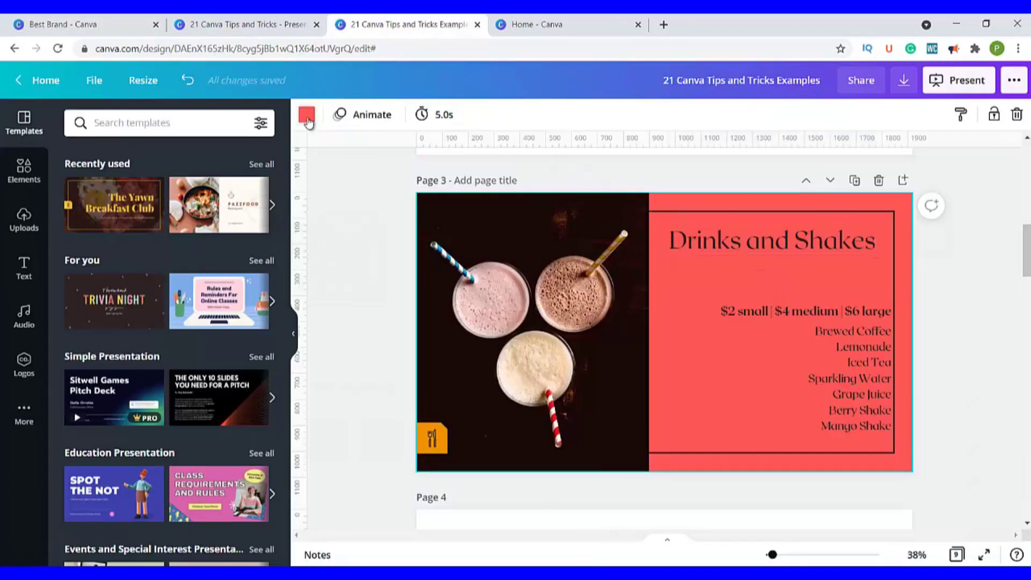
Recolour the Drinks and Shakes panel background and the orange utensil icon to brand pink.
left_click(307, 121)
left_click(186, 293)
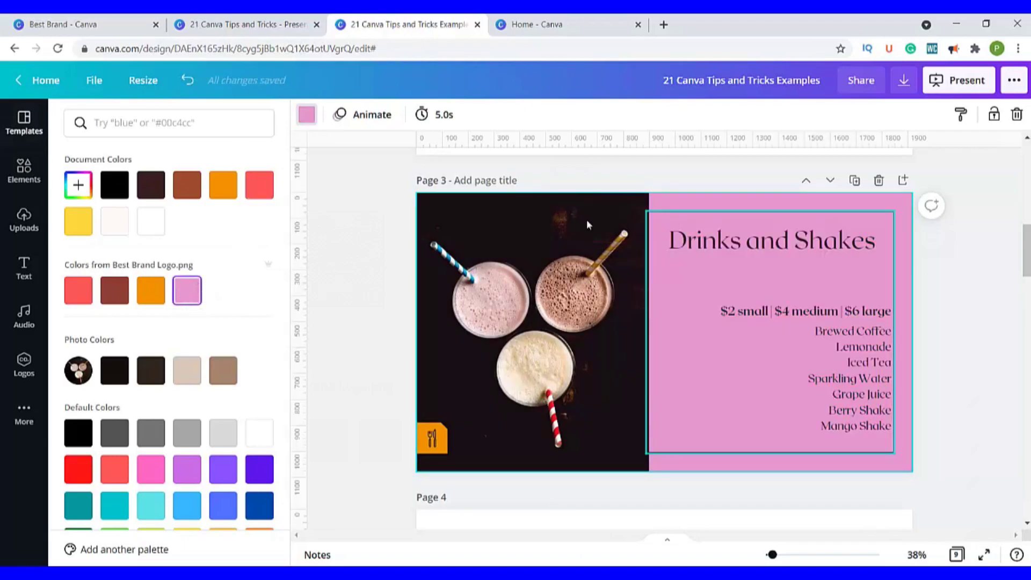
left_click(432, 438)
left_click(299, 121)
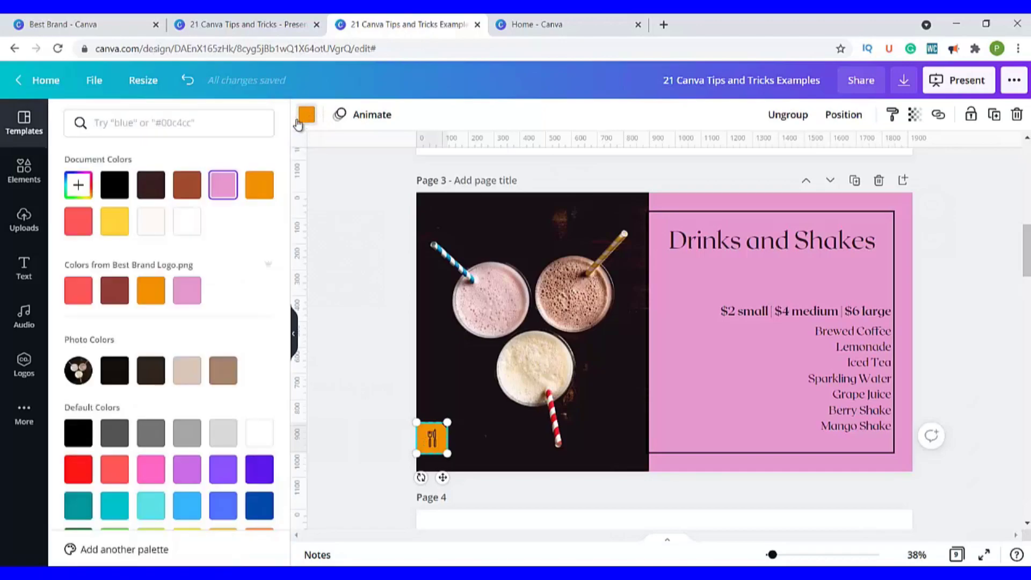
left_click(188, 290)
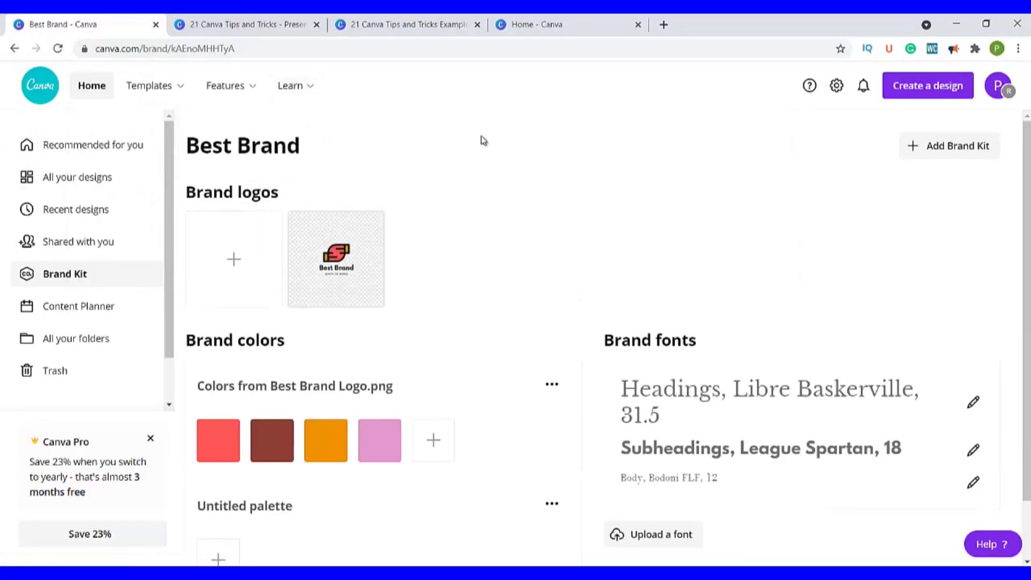
Open Design School's Font combinations guide and scroll to the League Spartan and Libre Baskerville pairing.
mouse_move(291, 101)
left_click(703, 124)
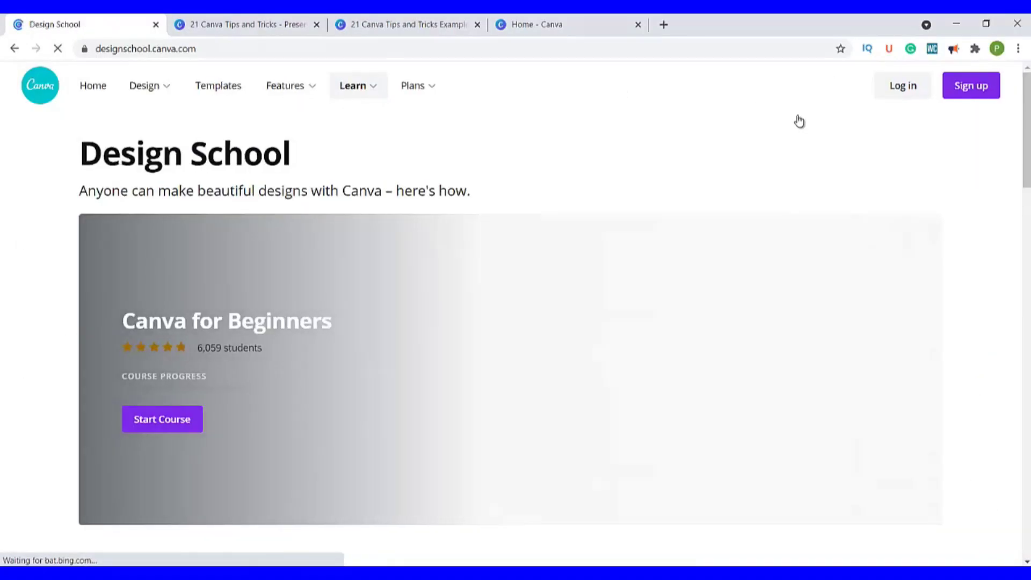
left_click_drag(1027, 101, 1027, 473)
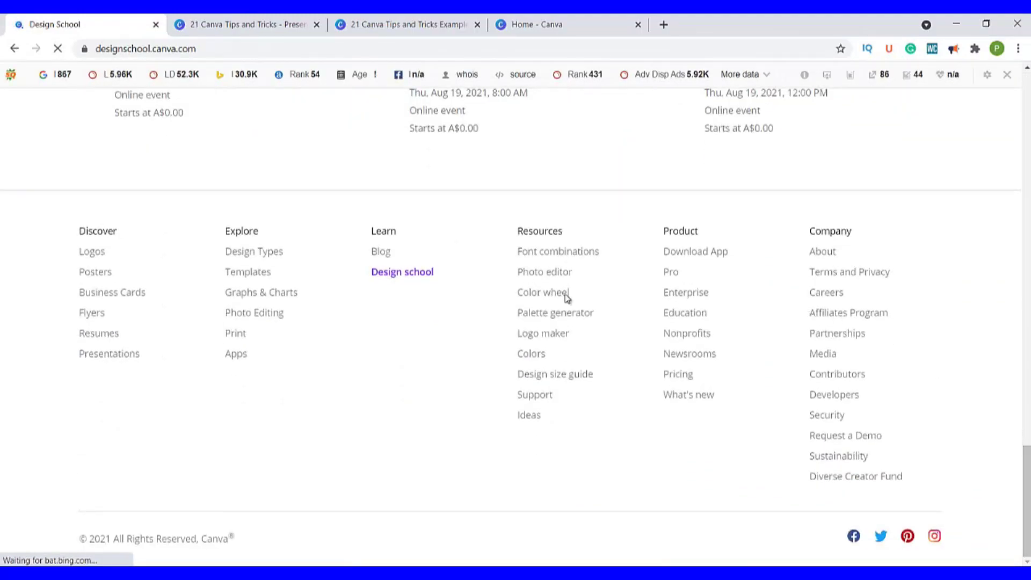
left_click(546, 253)
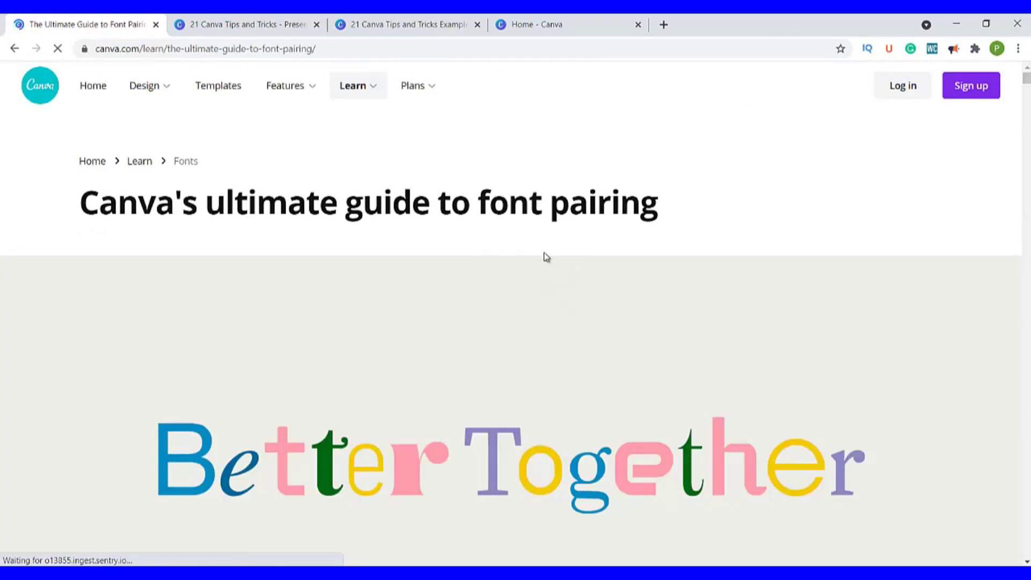
scroll(641, 328, "down", 9)
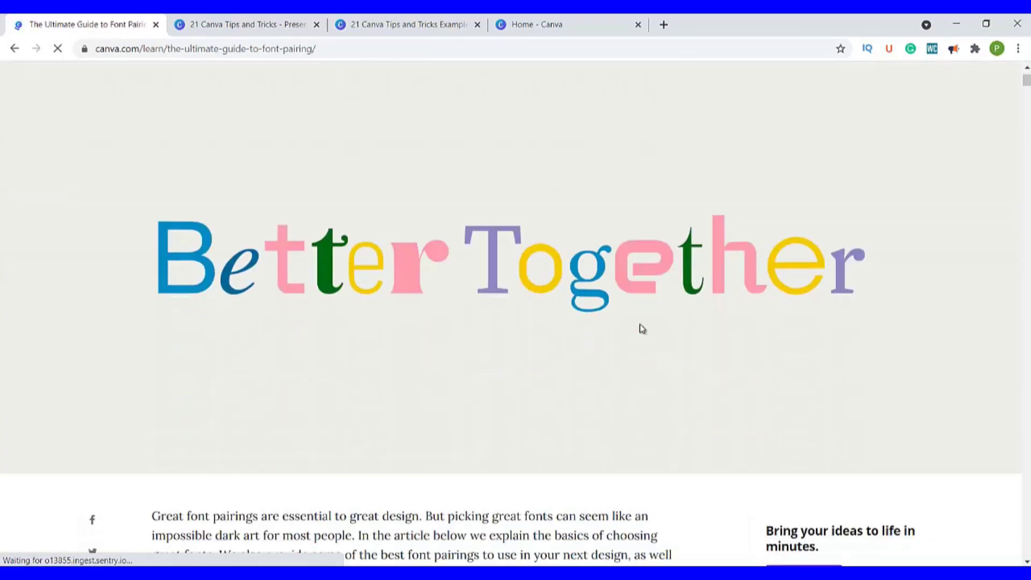
scroll(603, 302, "down", 3)
scroll(519, 299, "down", 15)
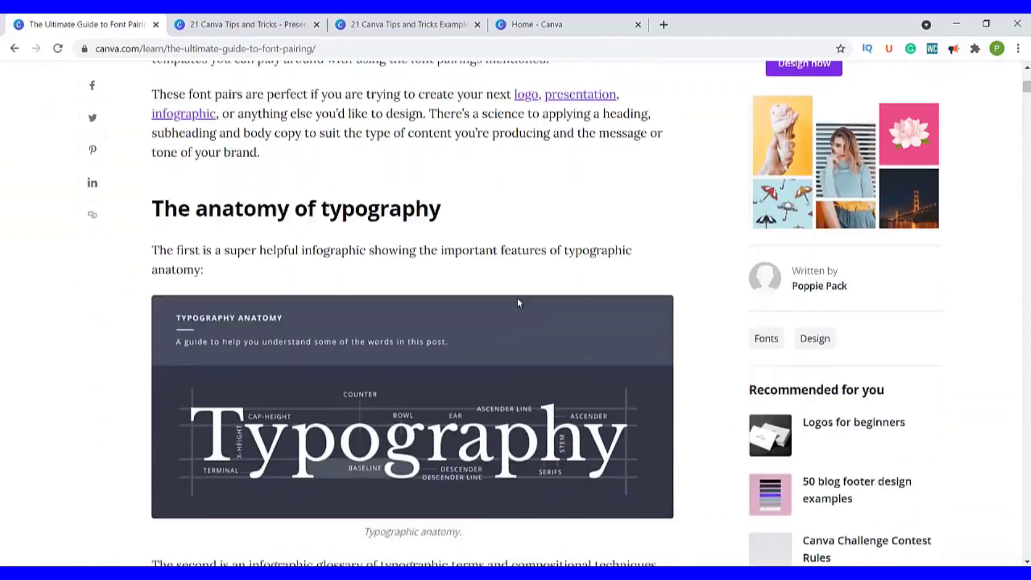
scroll(519, 302, "down", 4)
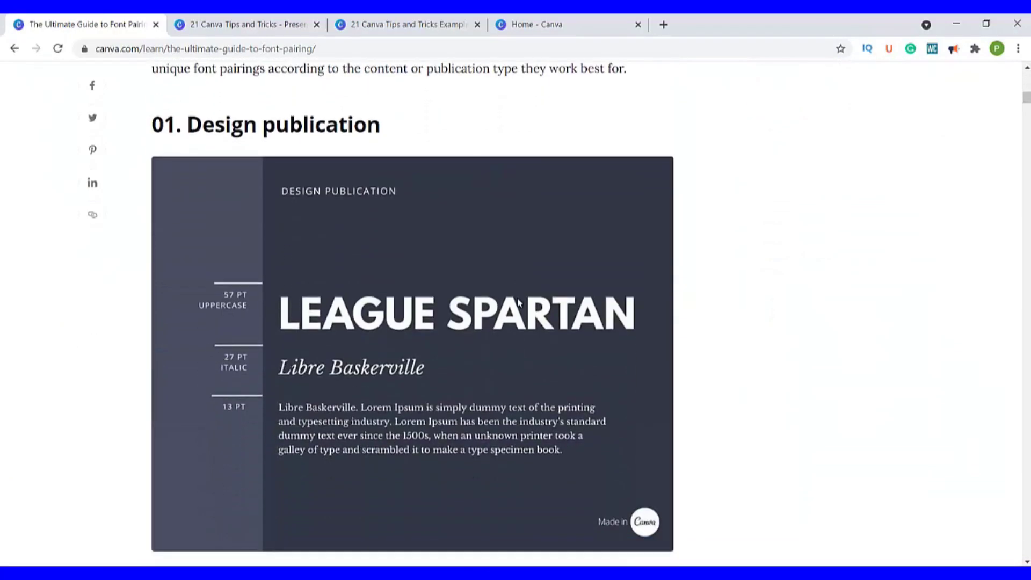
scroll(388, 184, "up", 3)
scroll(286, 149, "down", 12)
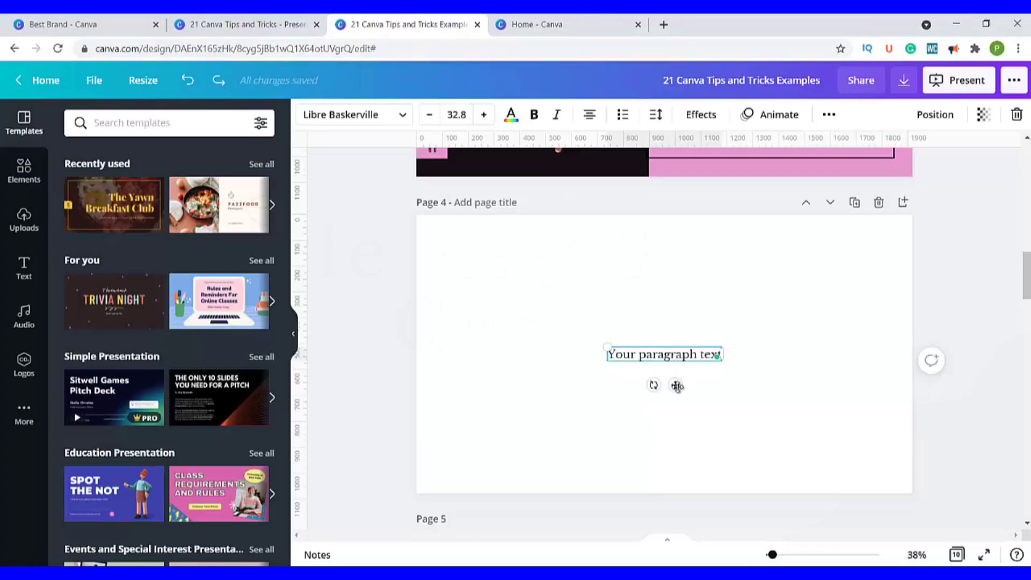
Add a resized red rectangle and a smaller red circle beside it on Page 4.
left_click_drag(677, 386, 675, 450)
left_click(760, 317)
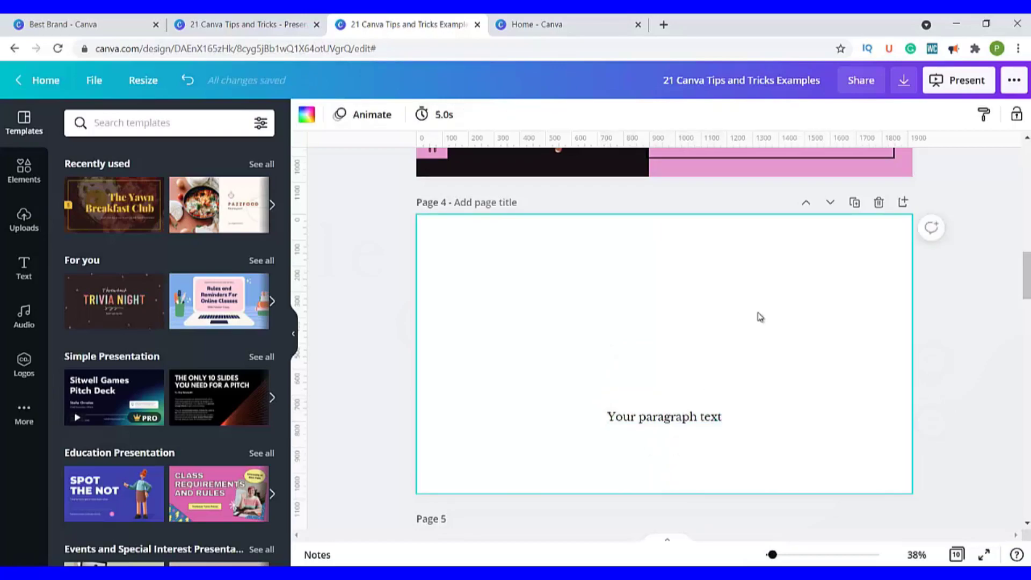
key("r")
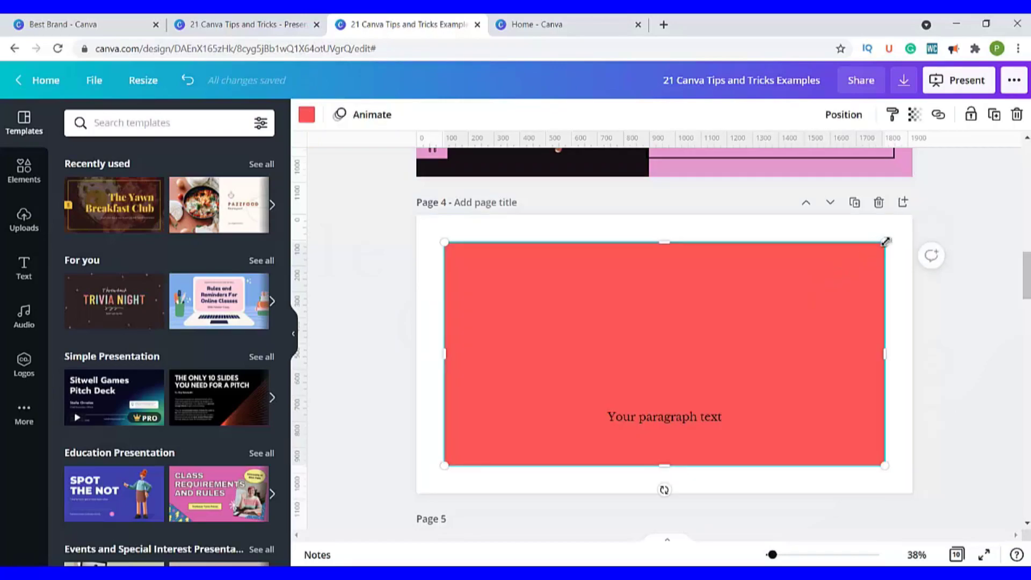
left_click_drag(870, 262, 588, 274)
key("c")
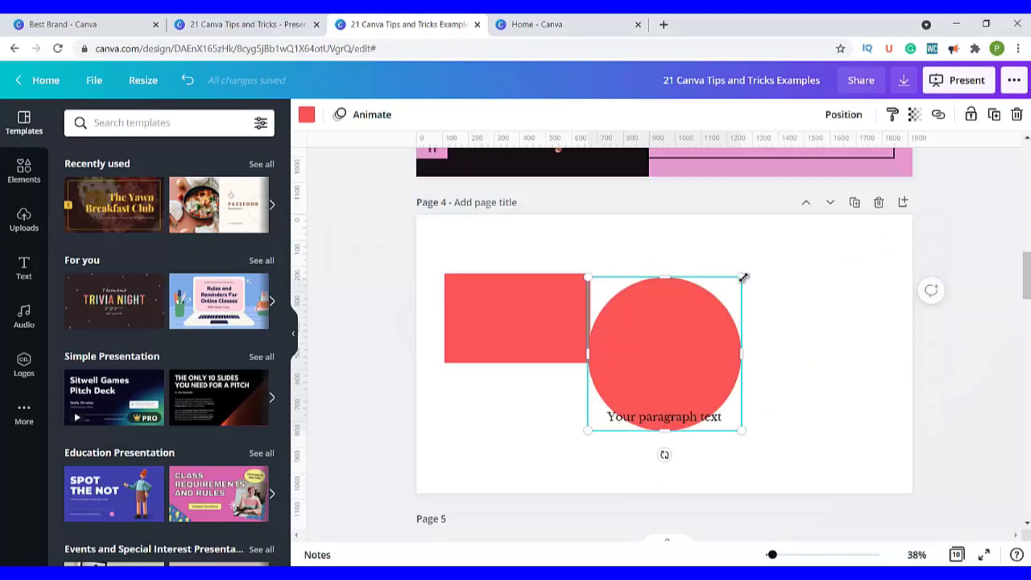
left_click_drag(735, 295, 701, 322)
left_click_drag(676, 356, 685, 319)
left_click(802, 341)
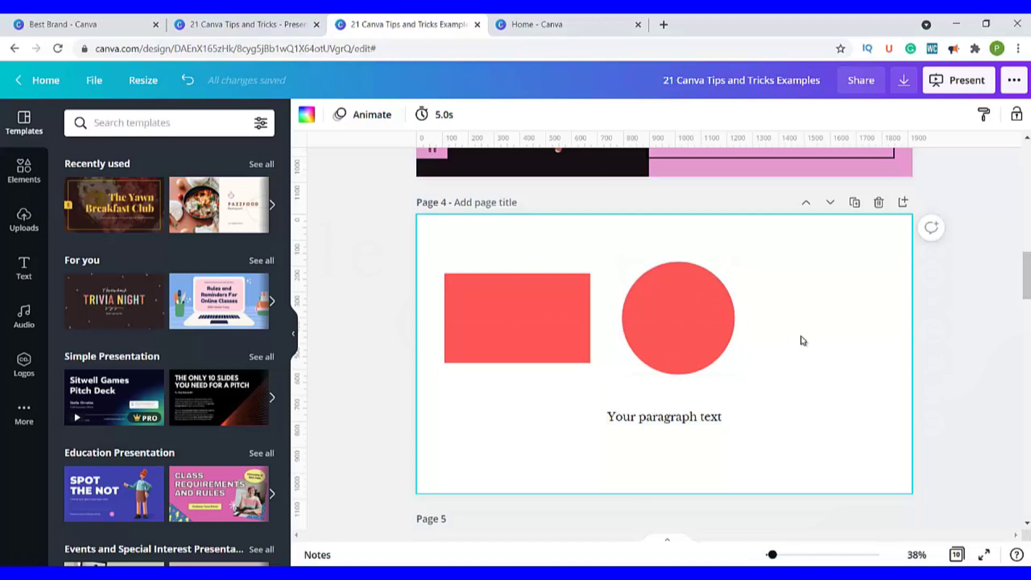
Add a red horizontal line just above the paragraph text.
key("l")
left_click_drag(787, 365, 784, 382)
left_click(306, 132)
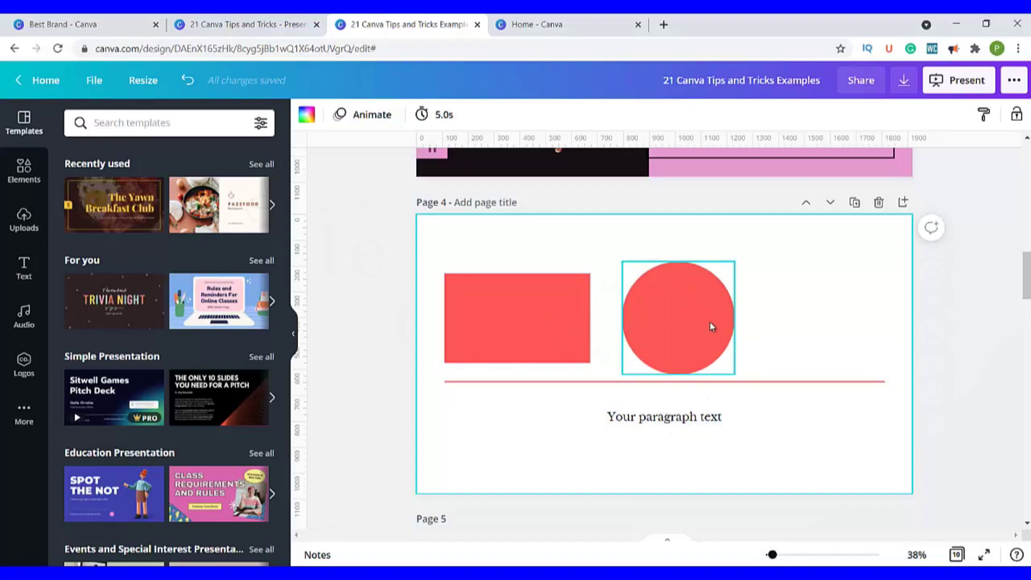
left_click_drag(762, 381, 757, 394)
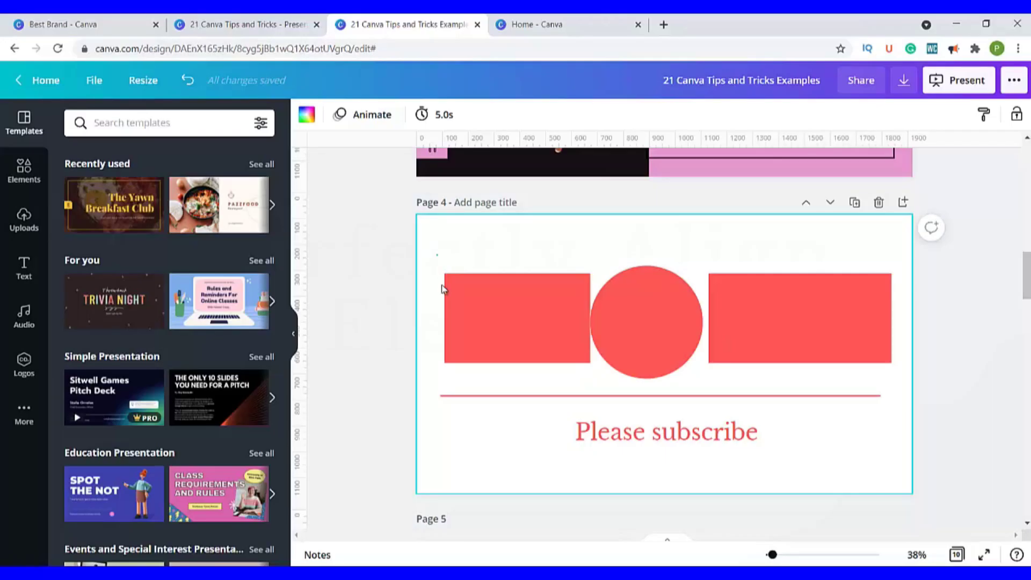
Select both rectangles and the circle and space them evenly horizontally.
left_click_drag(437, 255, 788, 394)
left_click_drag(890, 395, 900, 392)
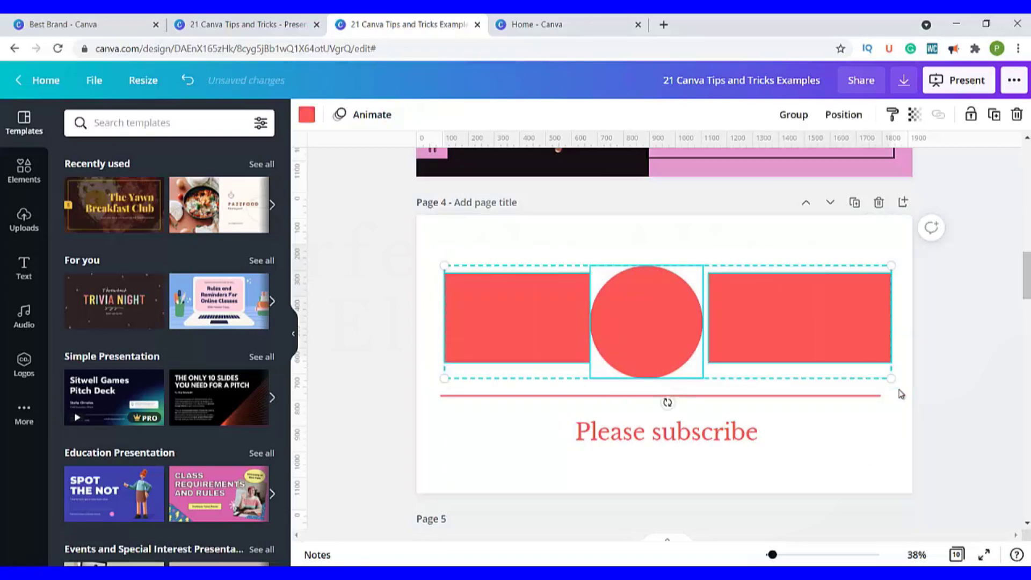
left_click(843, 115)
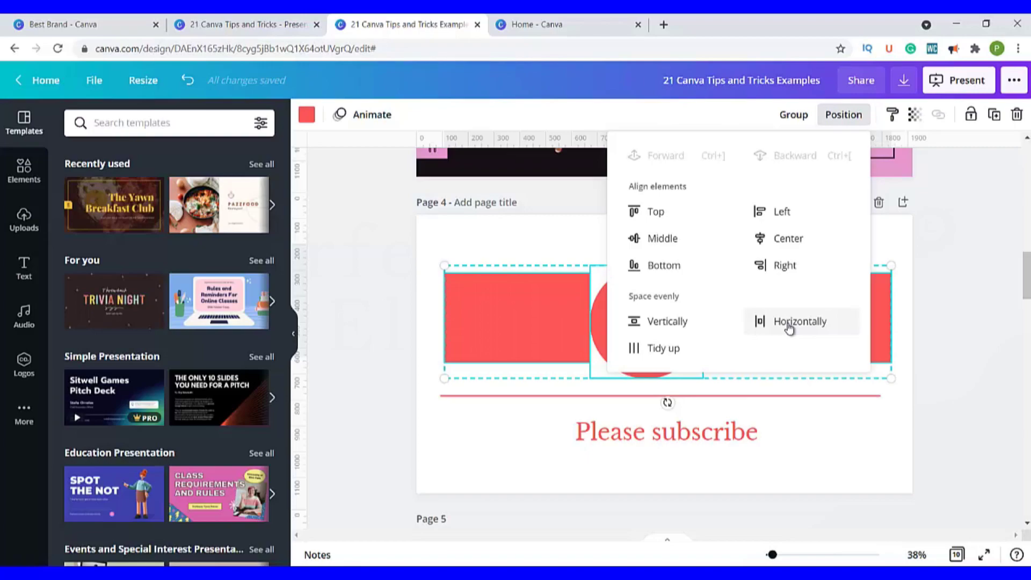
left_click(789, 322)
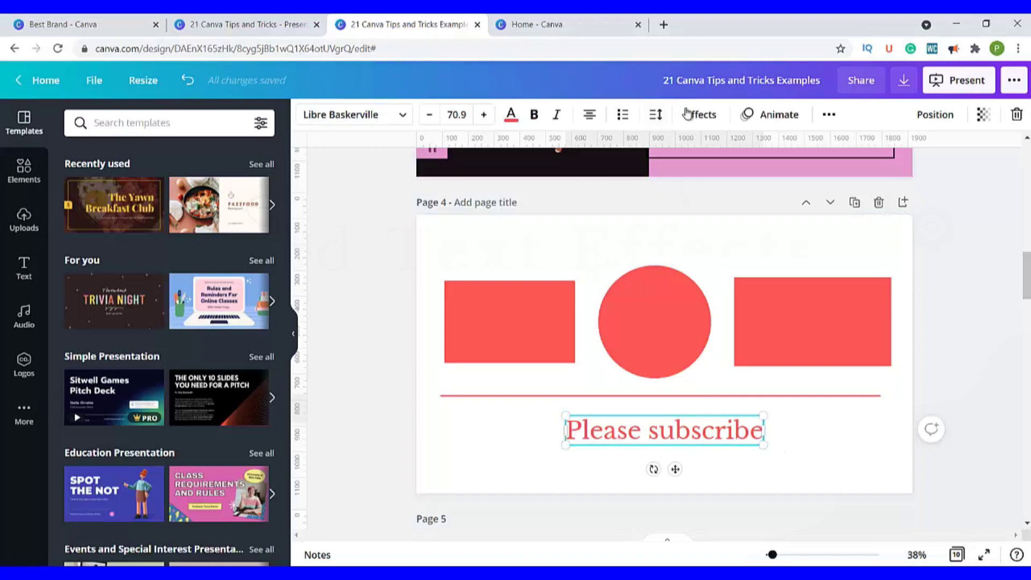
Try the Neon effect on the 'Please subscribe' text, then switch to a coral Shadow.
left_click(700, 116)
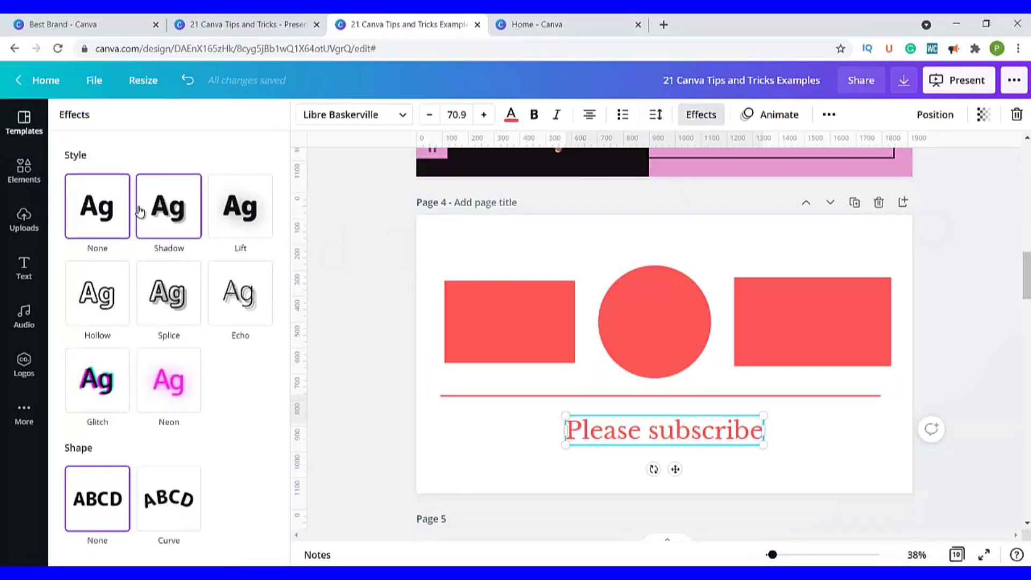
left_click(170, 381)
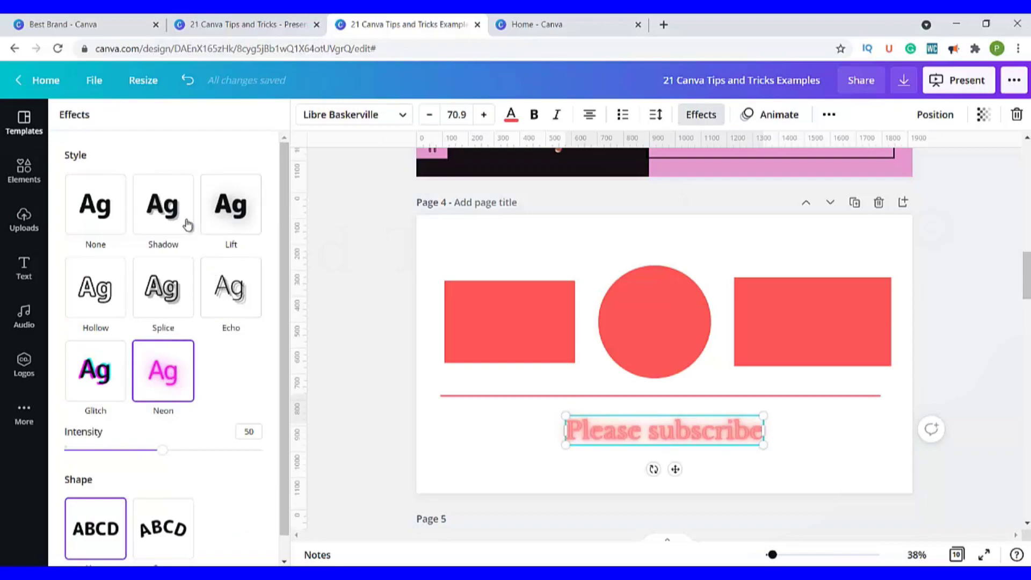
left_click(172, 208)
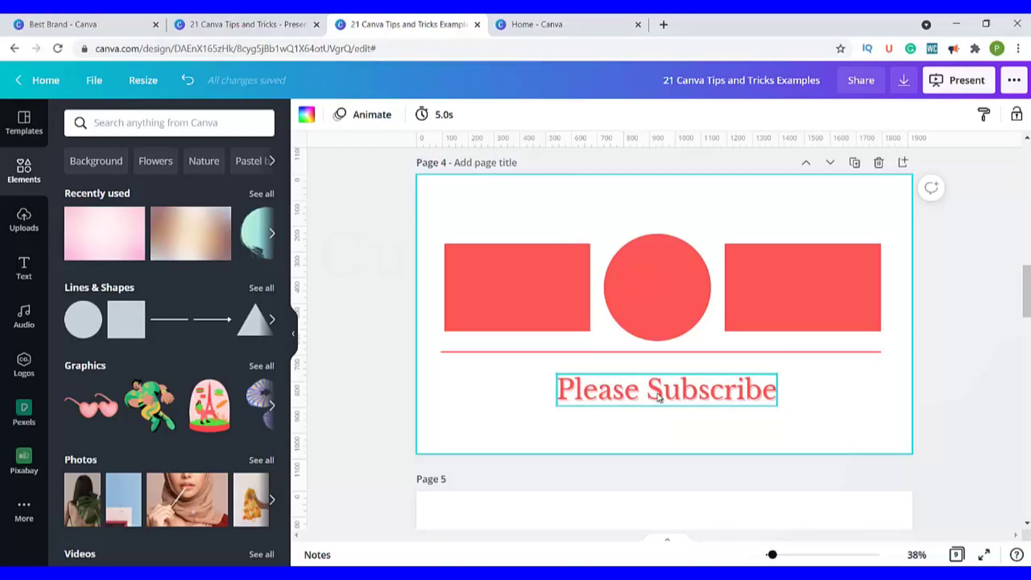
Apply the Curve shape effect to the 'Please Subscribe' text so it arcs below the red line.
left_click(664, 394)
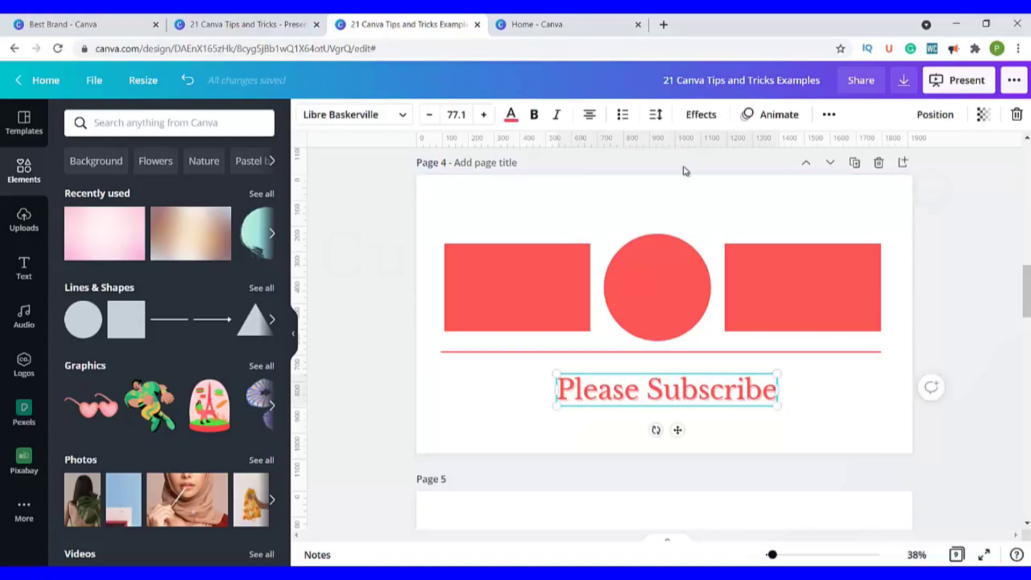
left_click(702, 116)
scroll(209, 332, "down", 3)
scroll(215, 365, "down", 1)
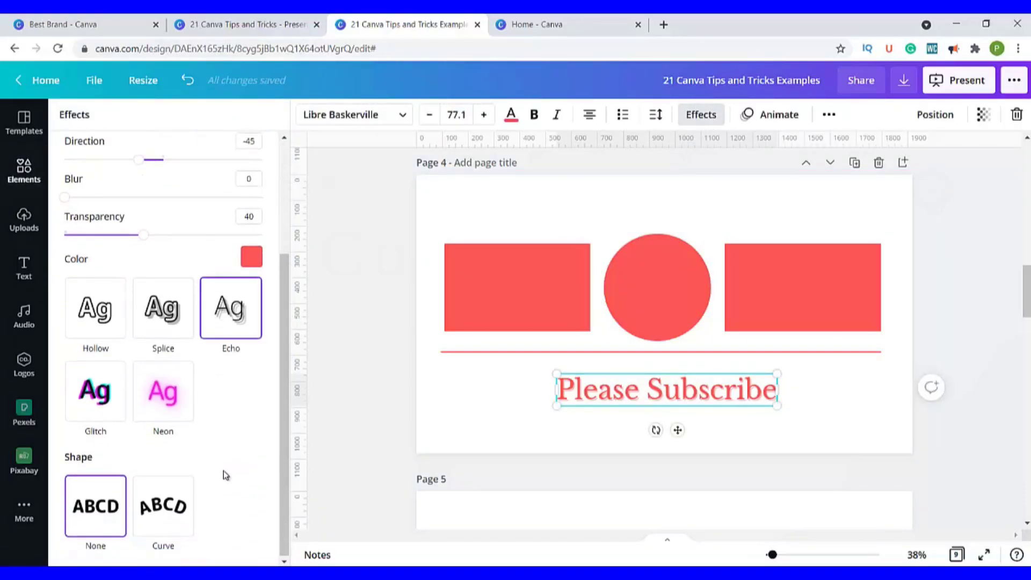
left_click(171, 519)
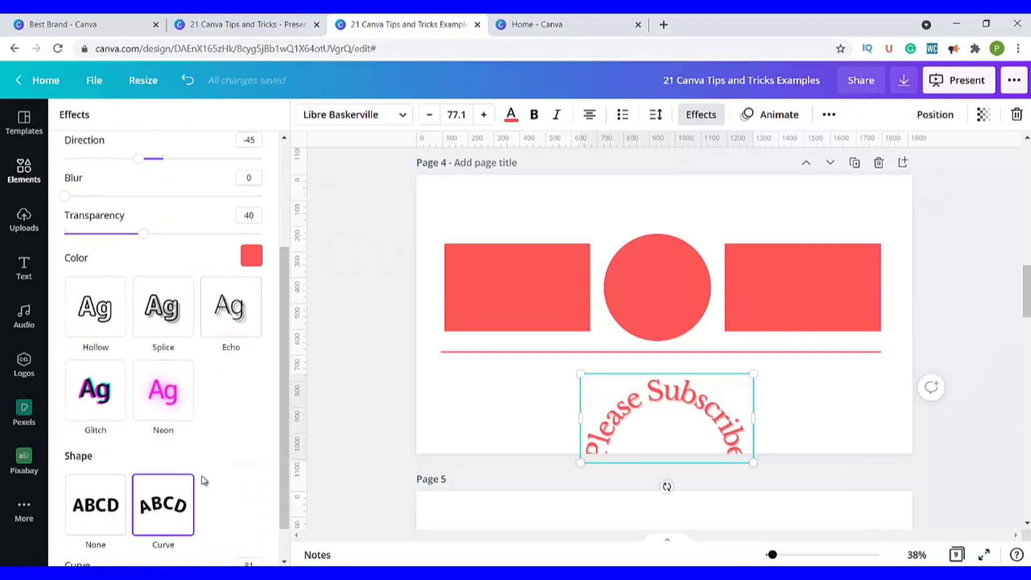